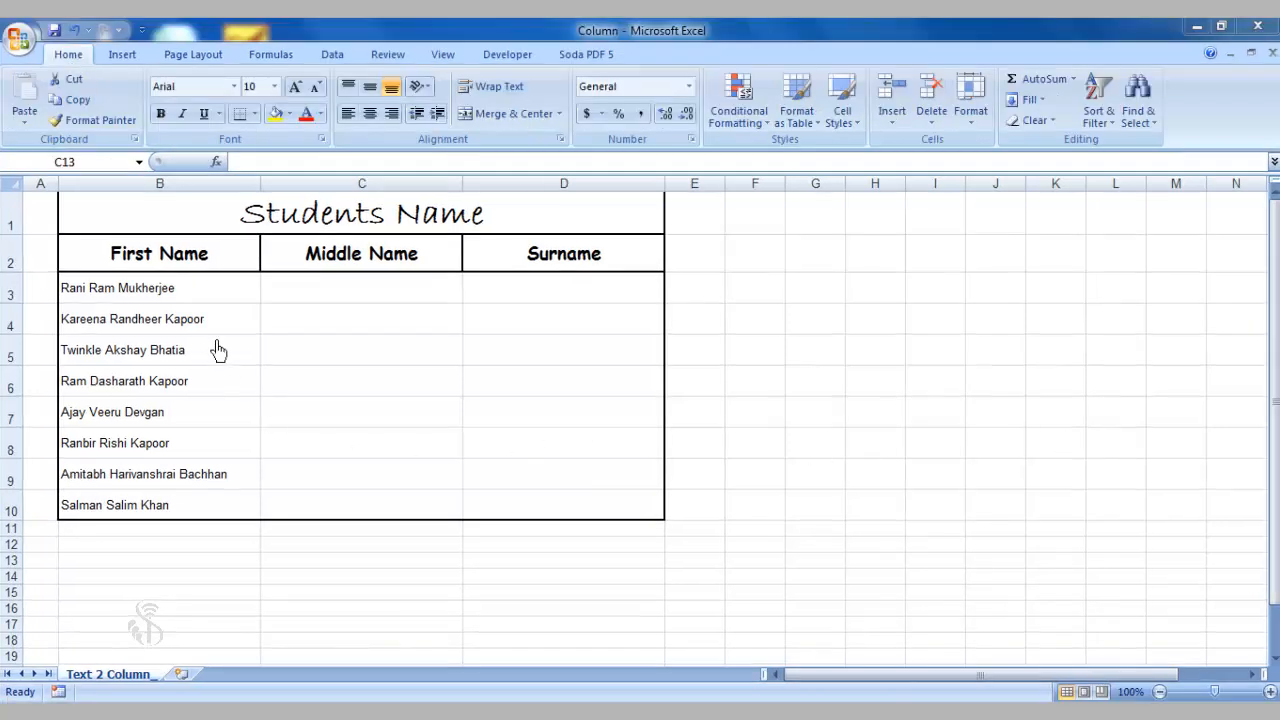
- Start a Text to Columns conversion of the full names in B3:B10, using the Delimited data type
click(184, 290)
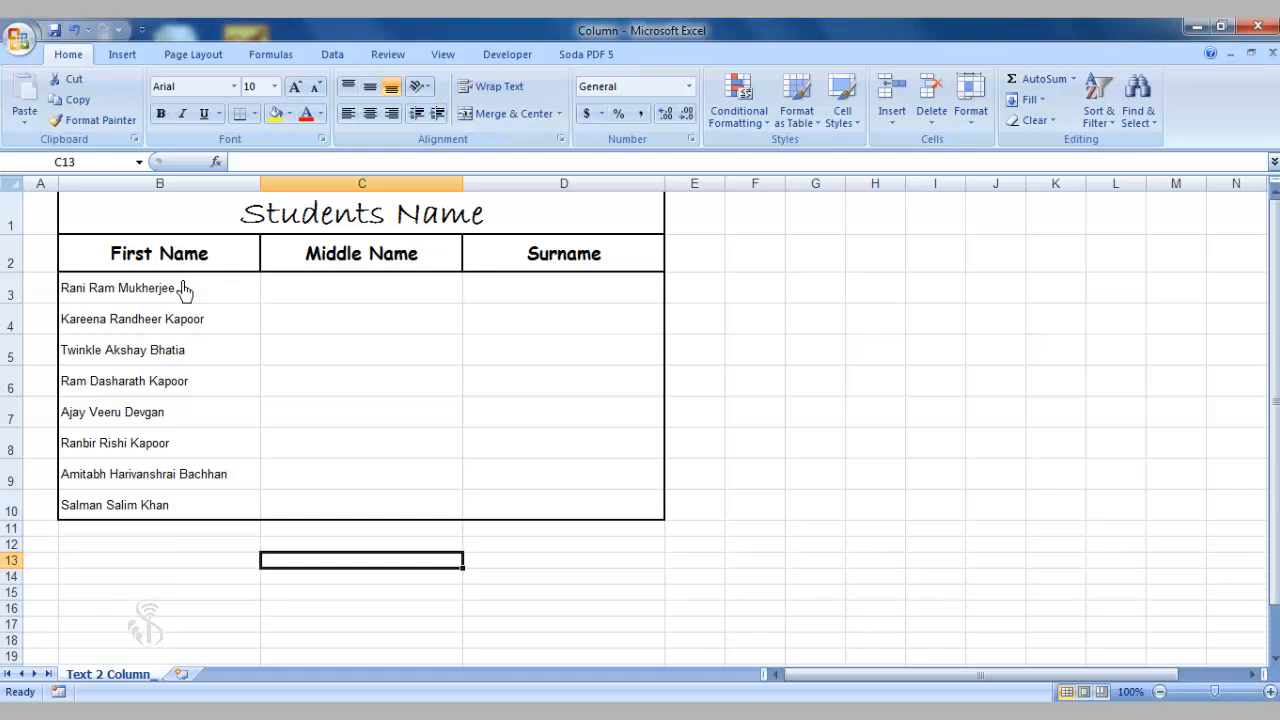
click(184, 288)
drag(186, 305, 180, 517)
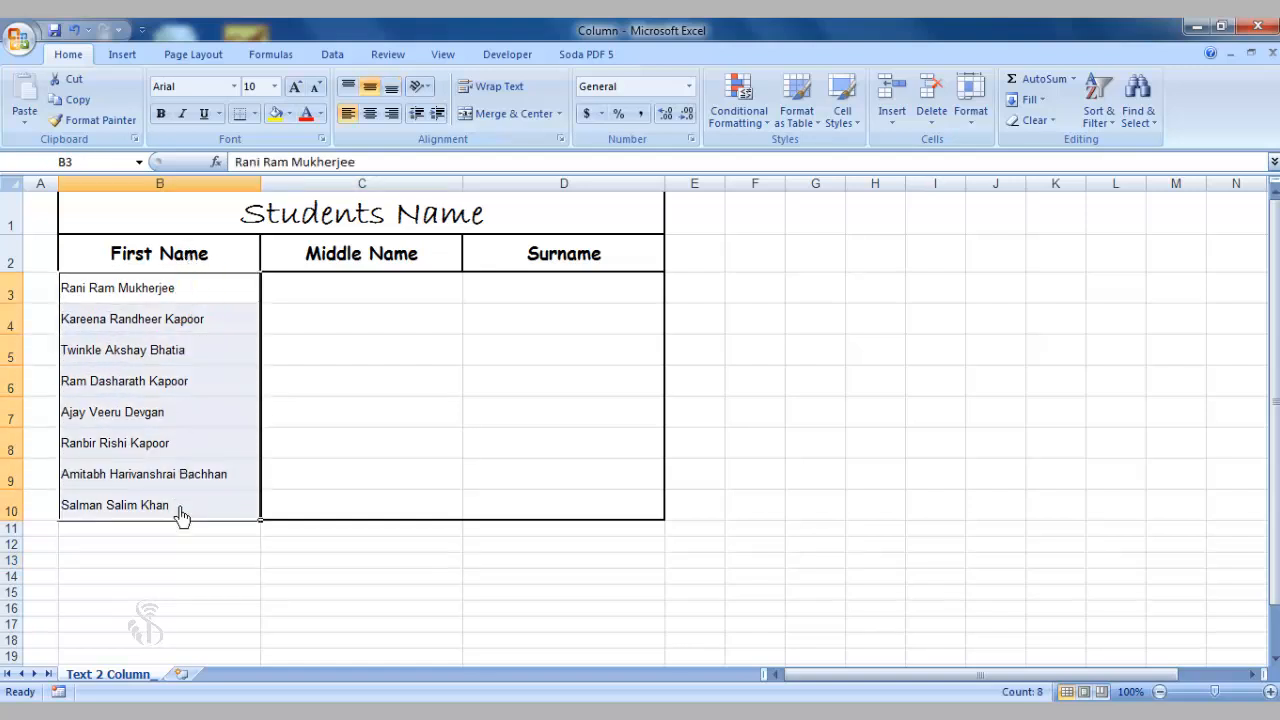
click(326, 56)
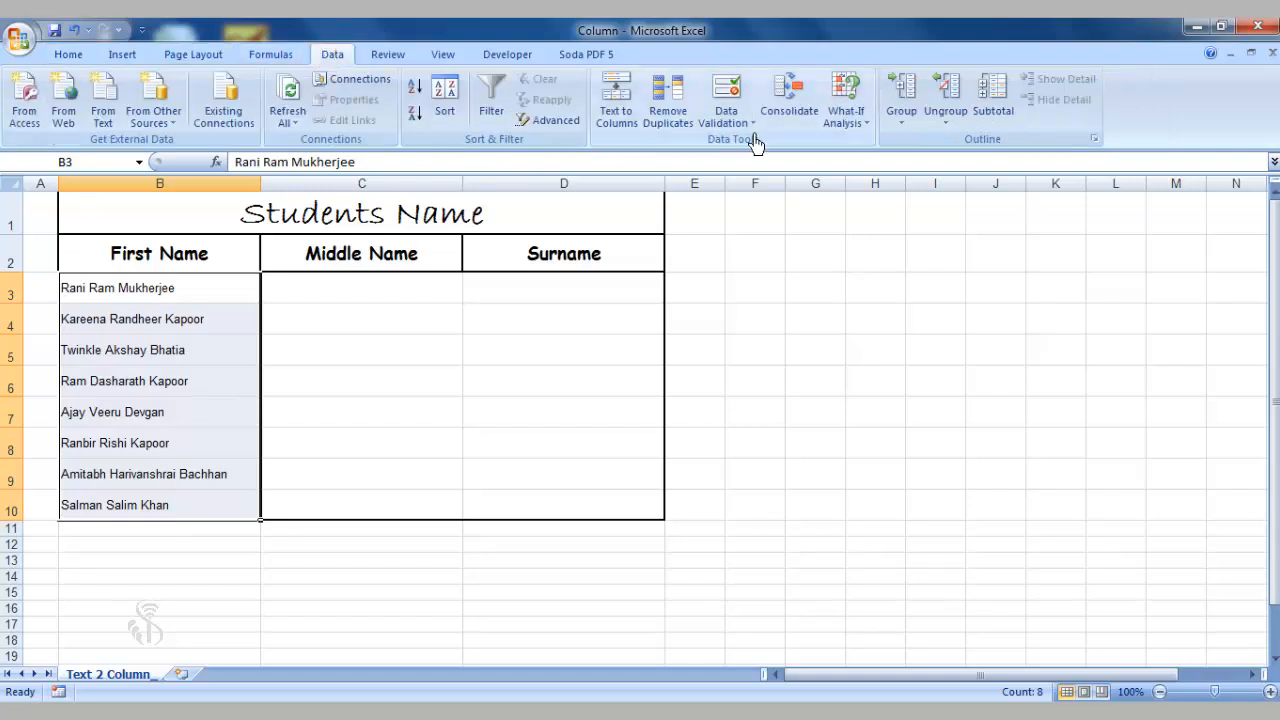
click(620, 122)
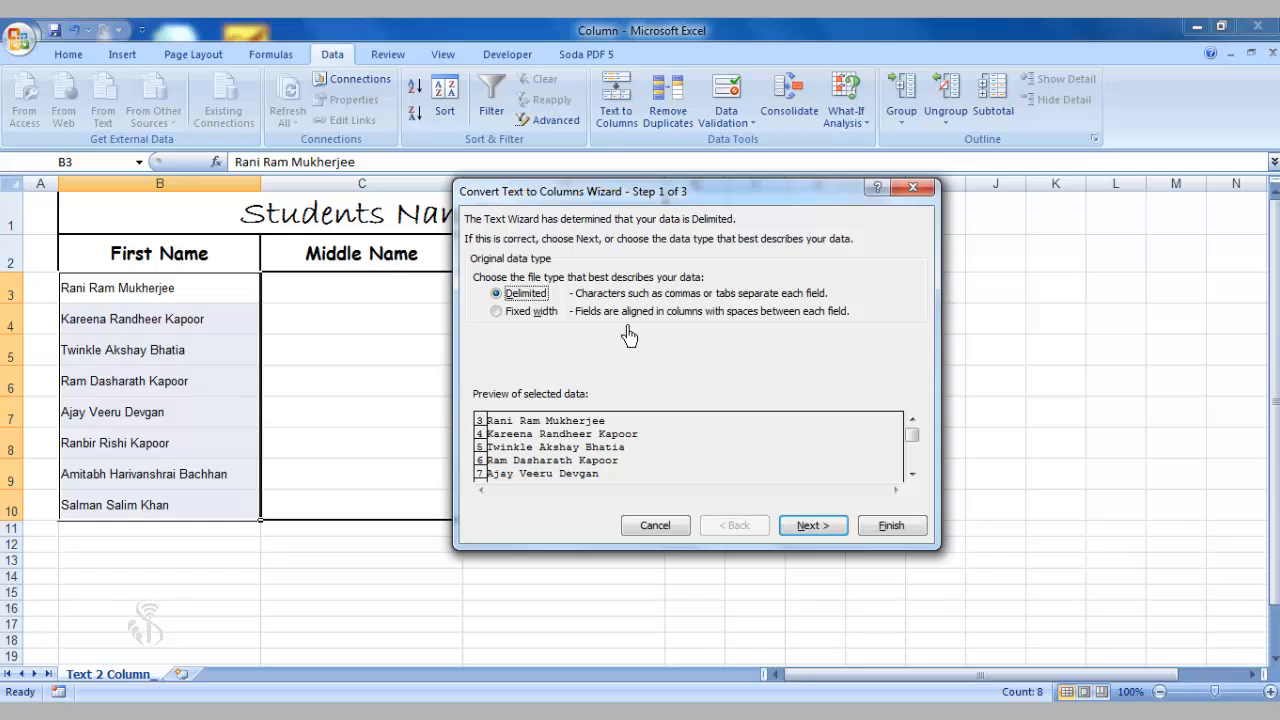
click(813, 529)
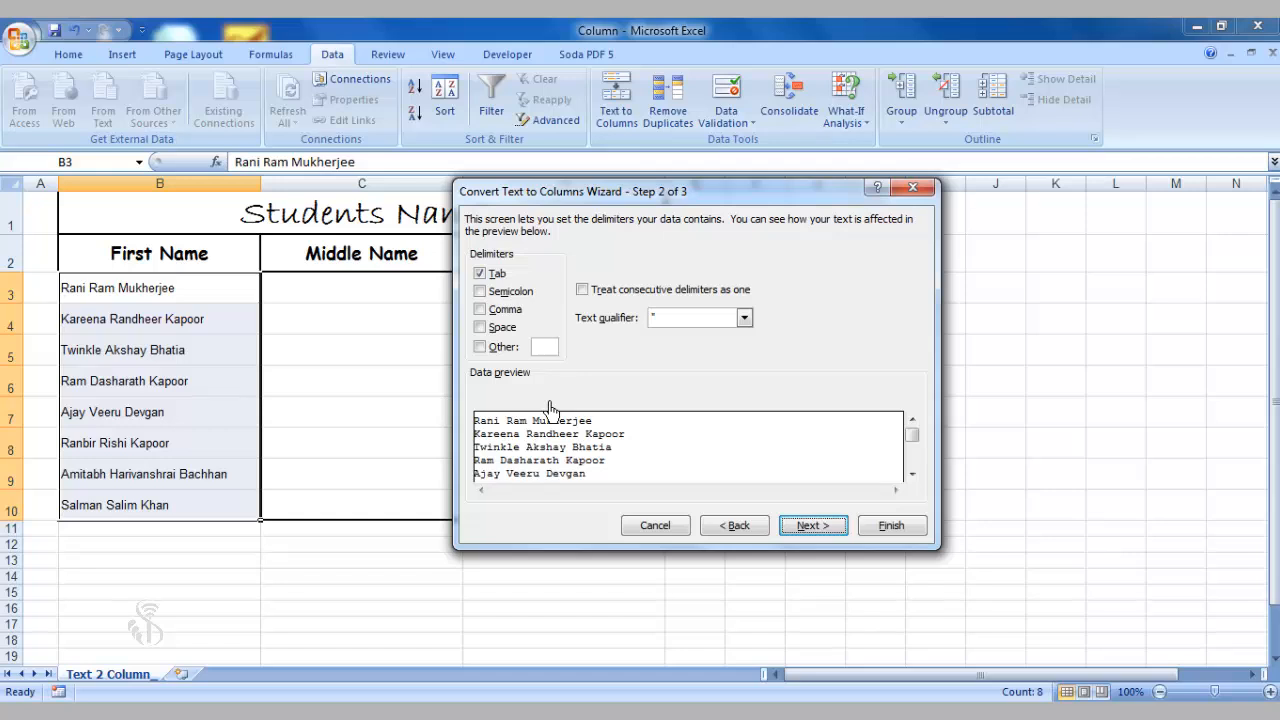
- Split the names using Tab, Space and the custom character & as delimiters, replacing the contents of the destination cells
click(480, 328)
click(480, 346)
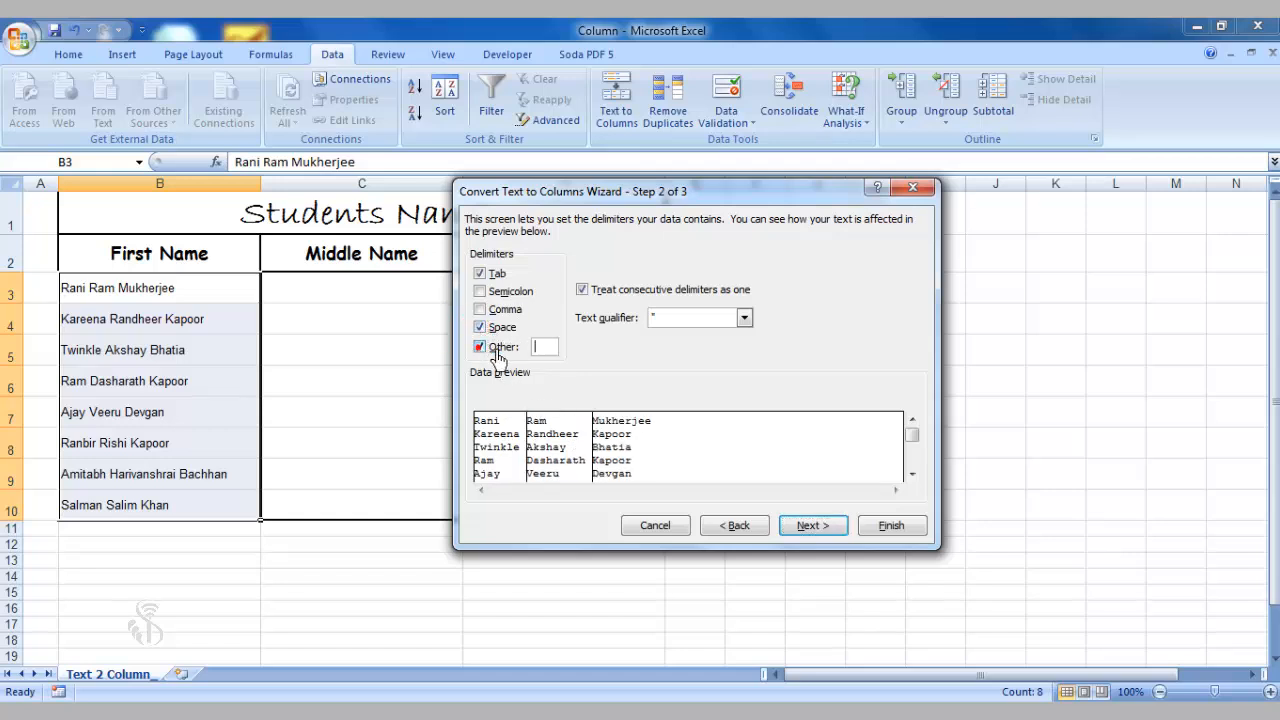
click(544, 350)
text(&)
click(890, 527)
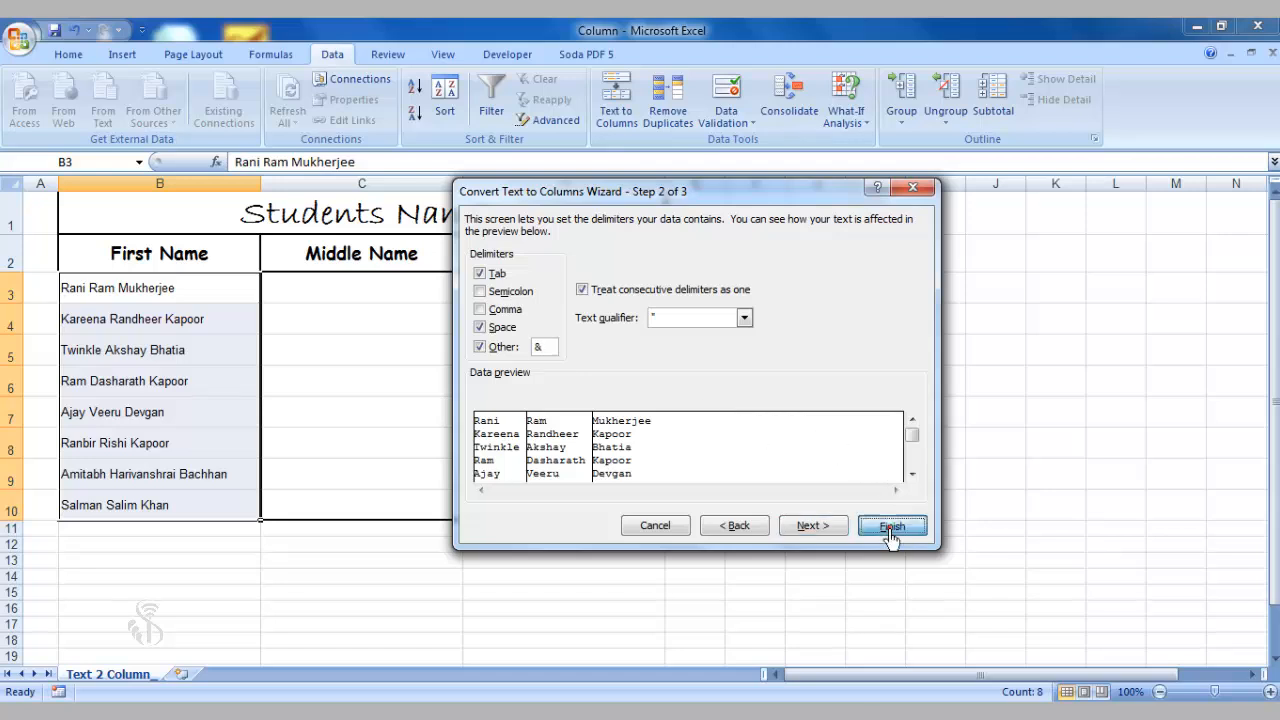
click(606, 416)
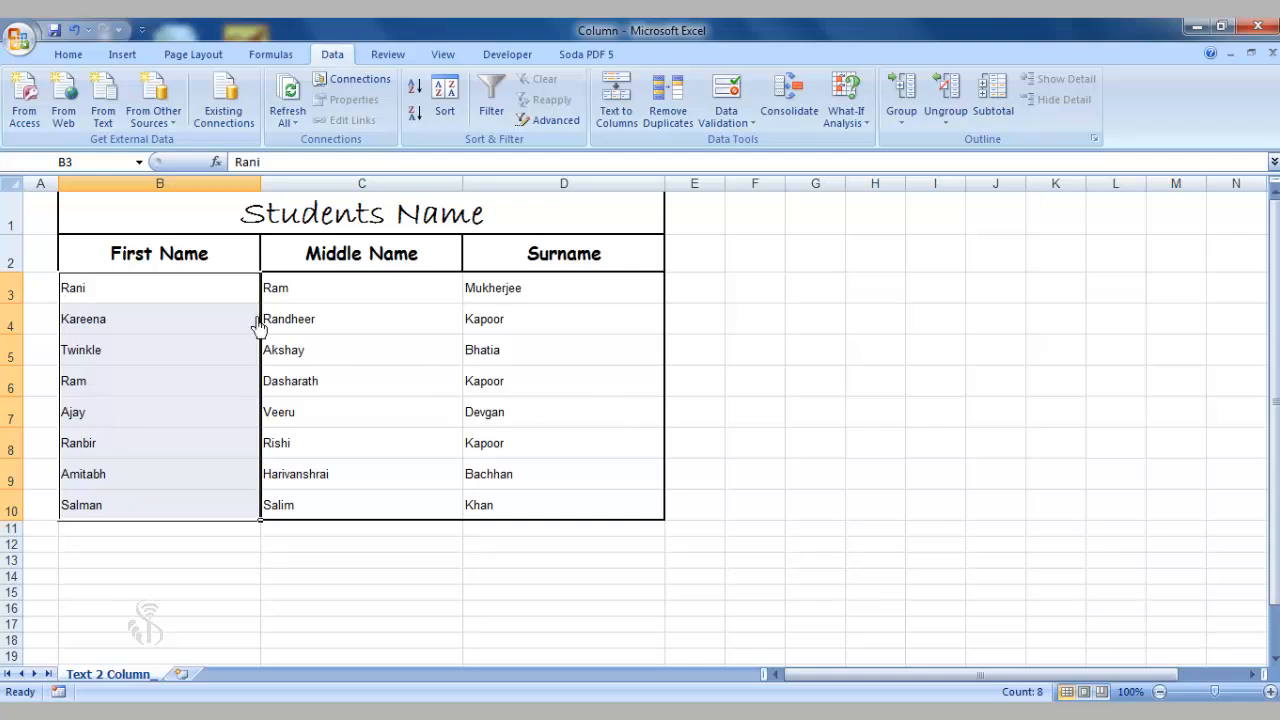
click(177, 294)
click(277, 298)
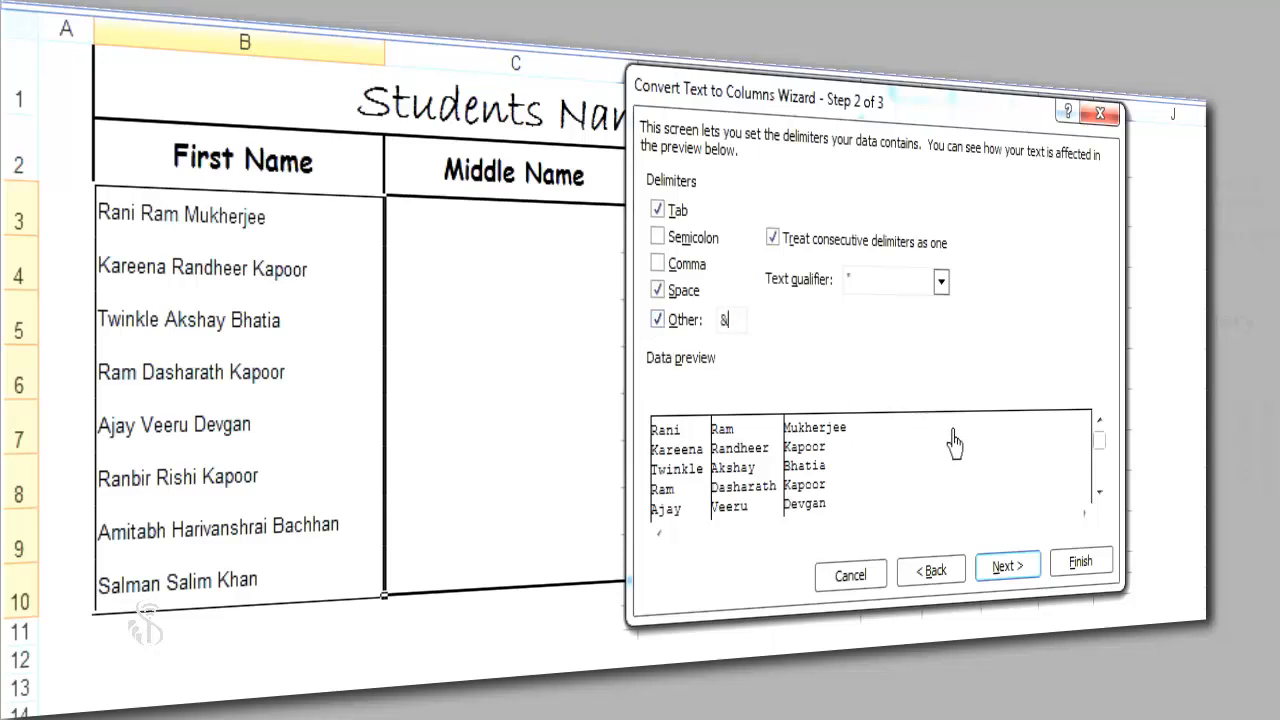
- Finish the text-to-columns conversion with the chosen delimiters, allow the destination cells to be overwritten, and check the first row's three cells
click(1080, 562)
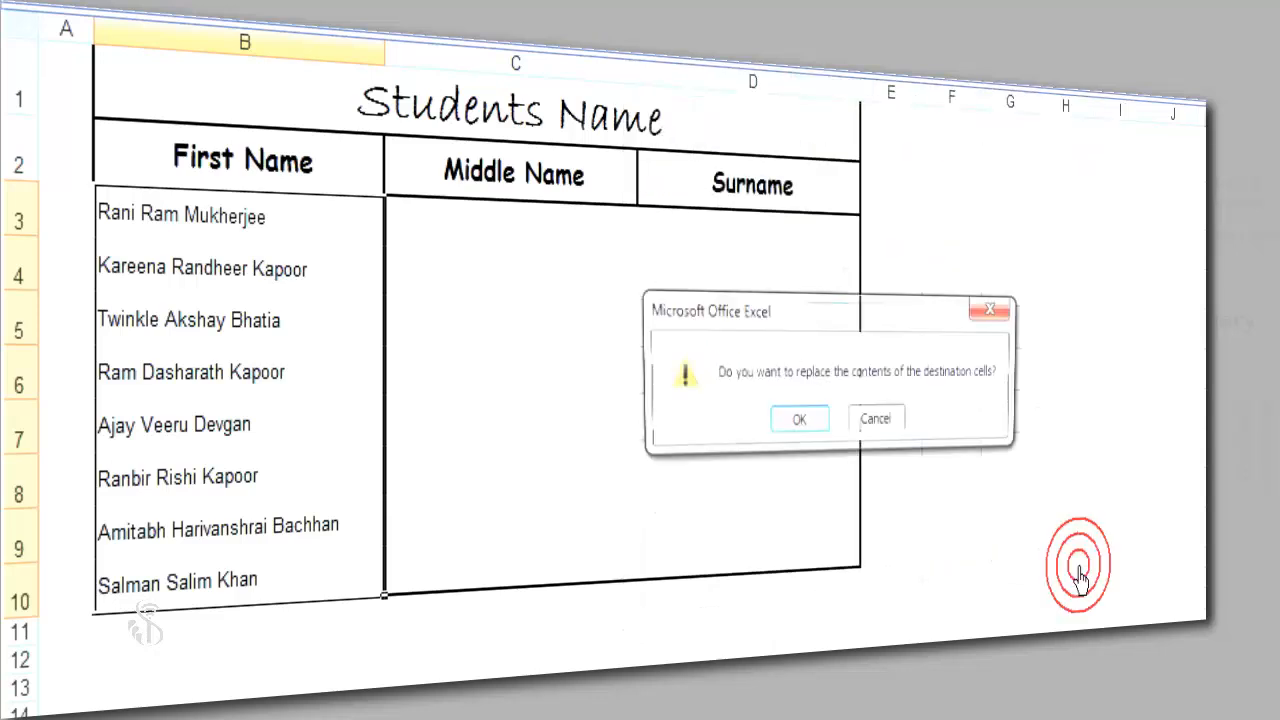
click(800, 421)
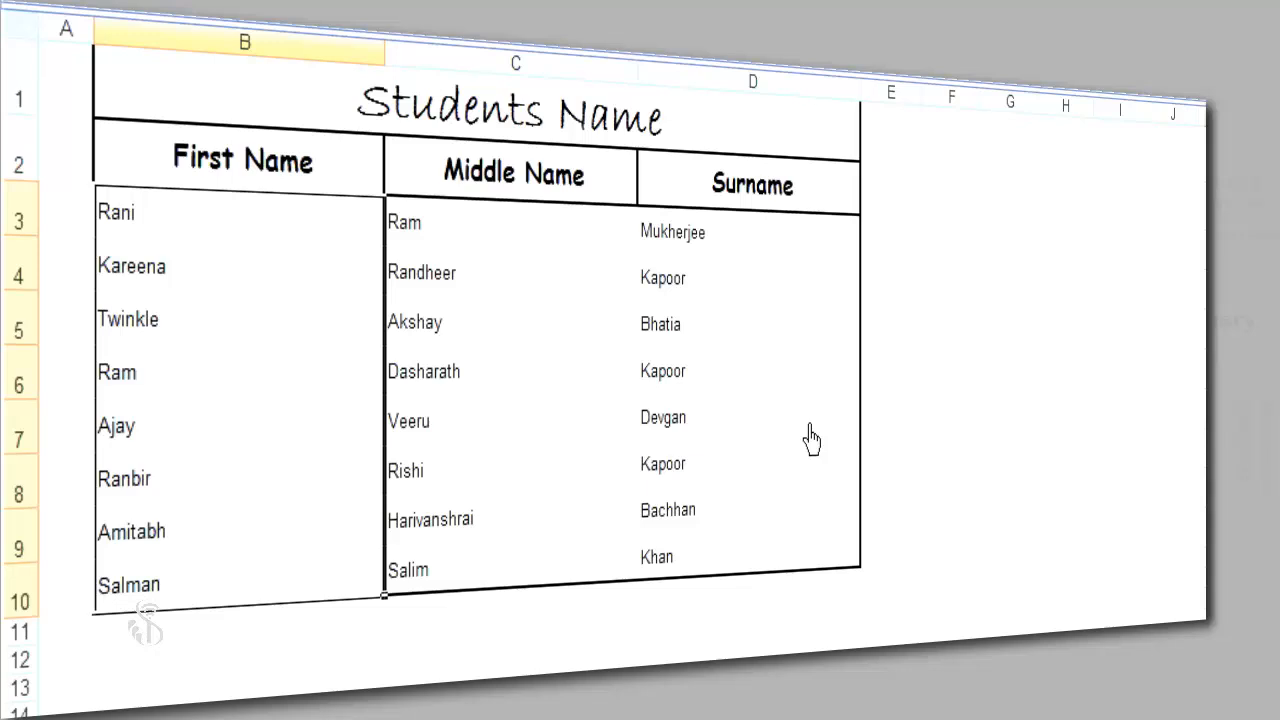
click(270, 236)
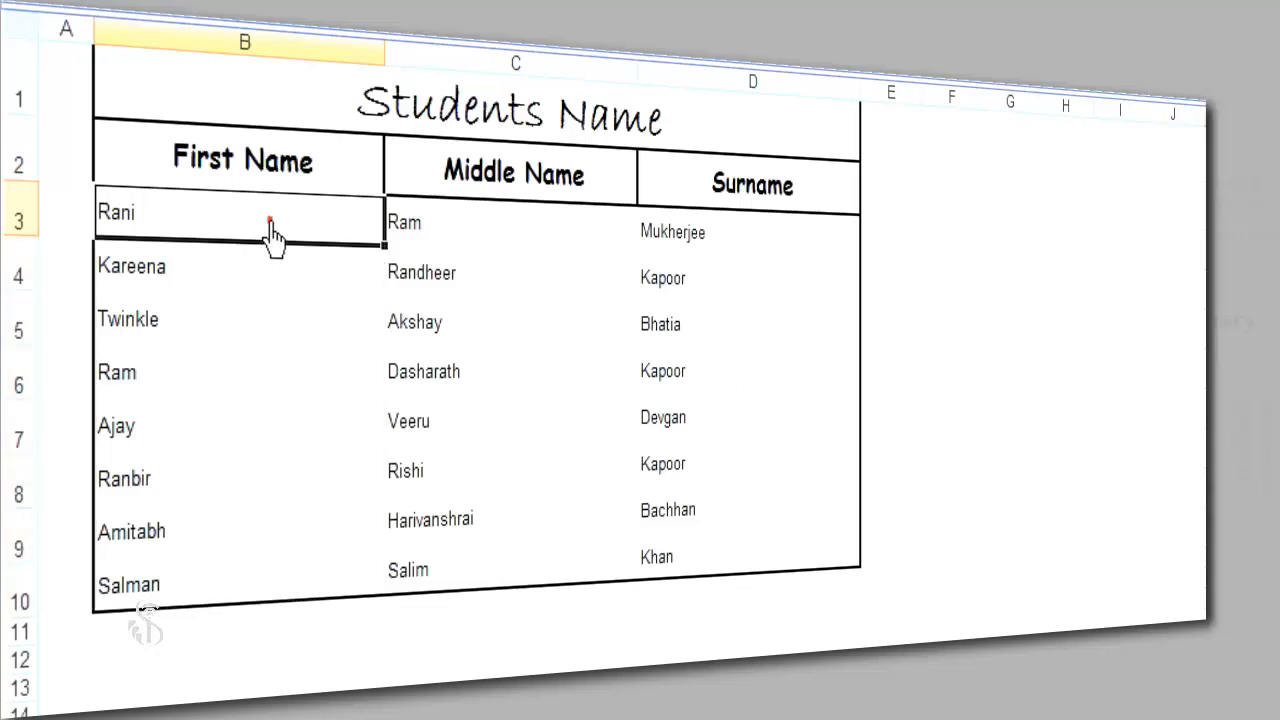
click(424, 236)
click(702, 245)
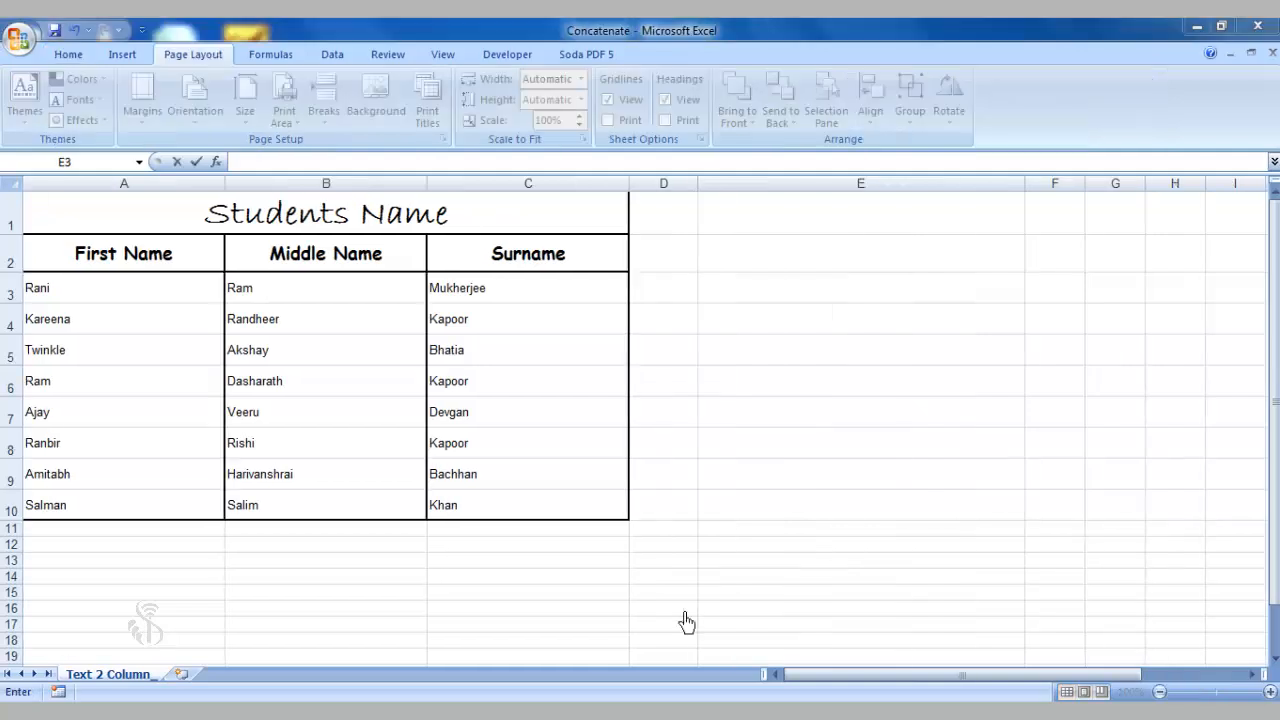
- Combine row 4's first name, middle name and surname in cell E4 with the formula =A4&" "&B4&" "&C4
click(748, 322)
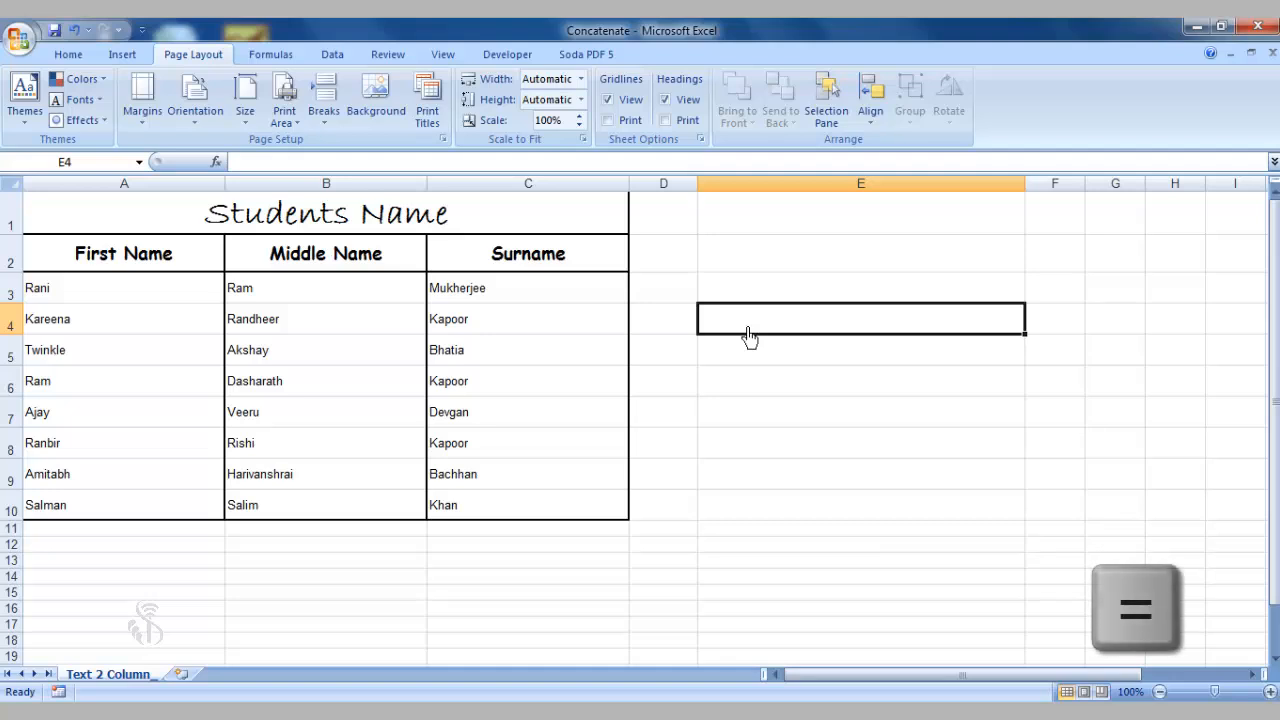
text(=)
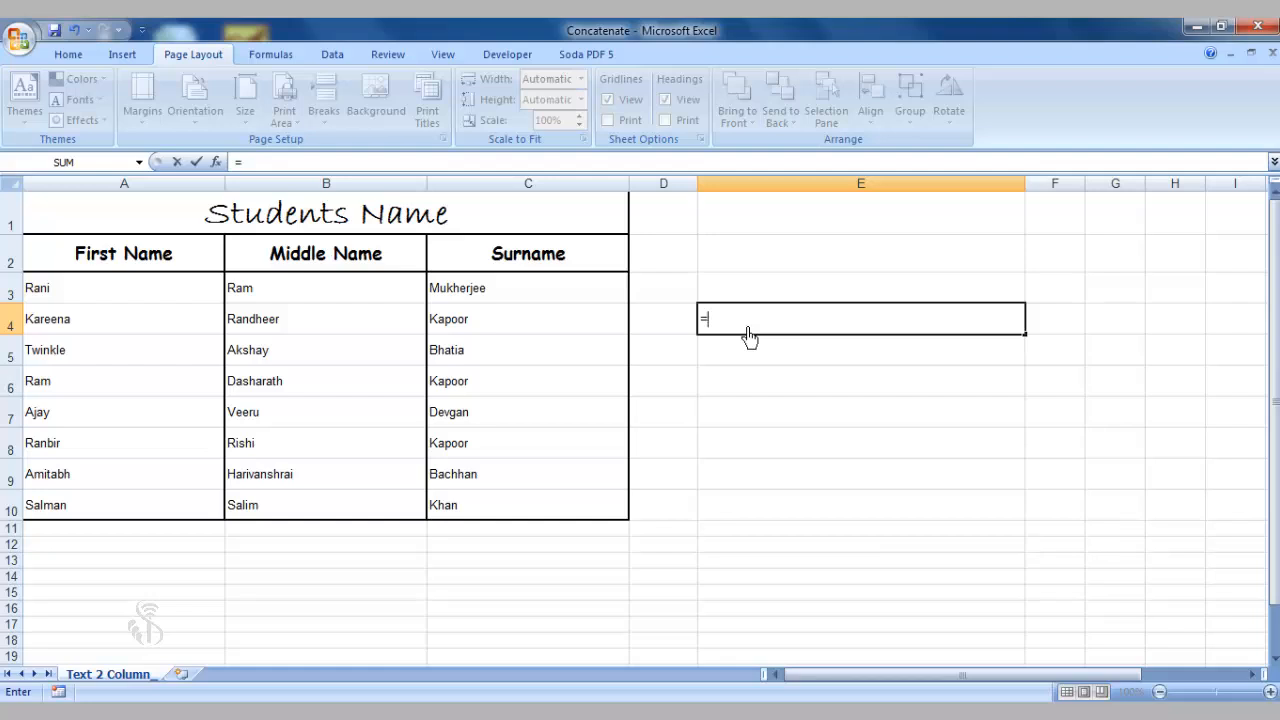
click(119, 322)
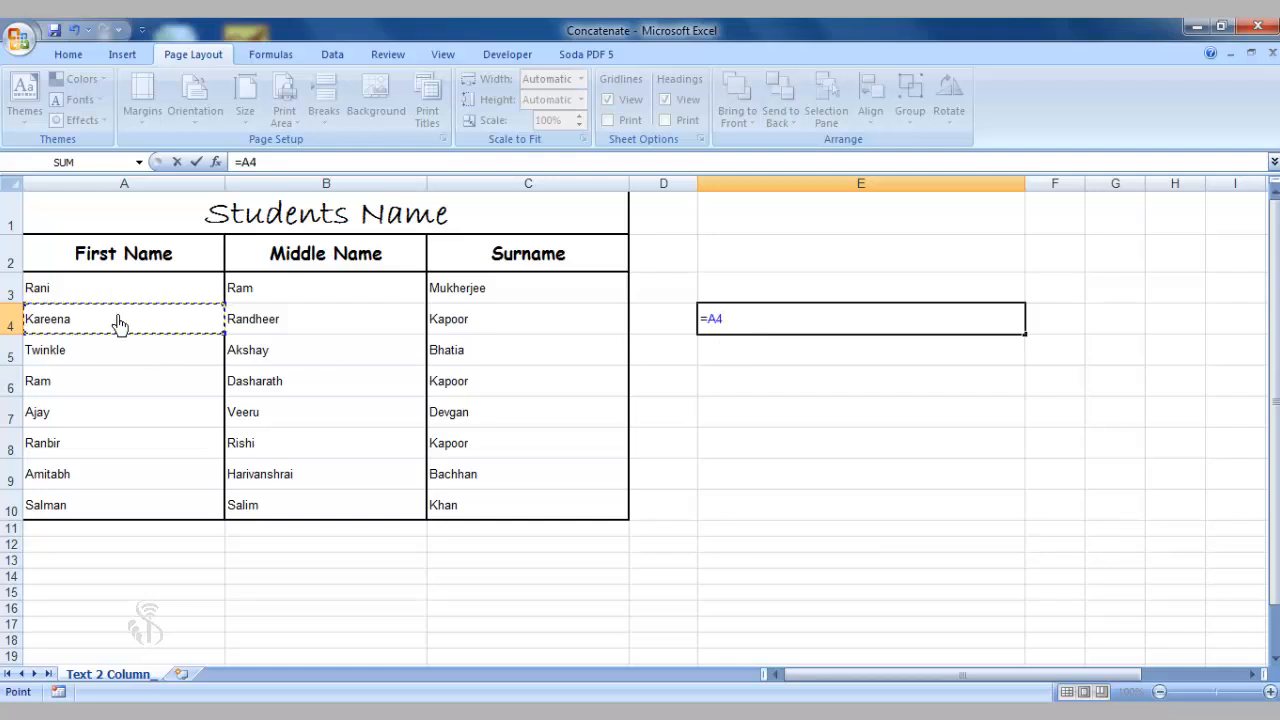
text(&)
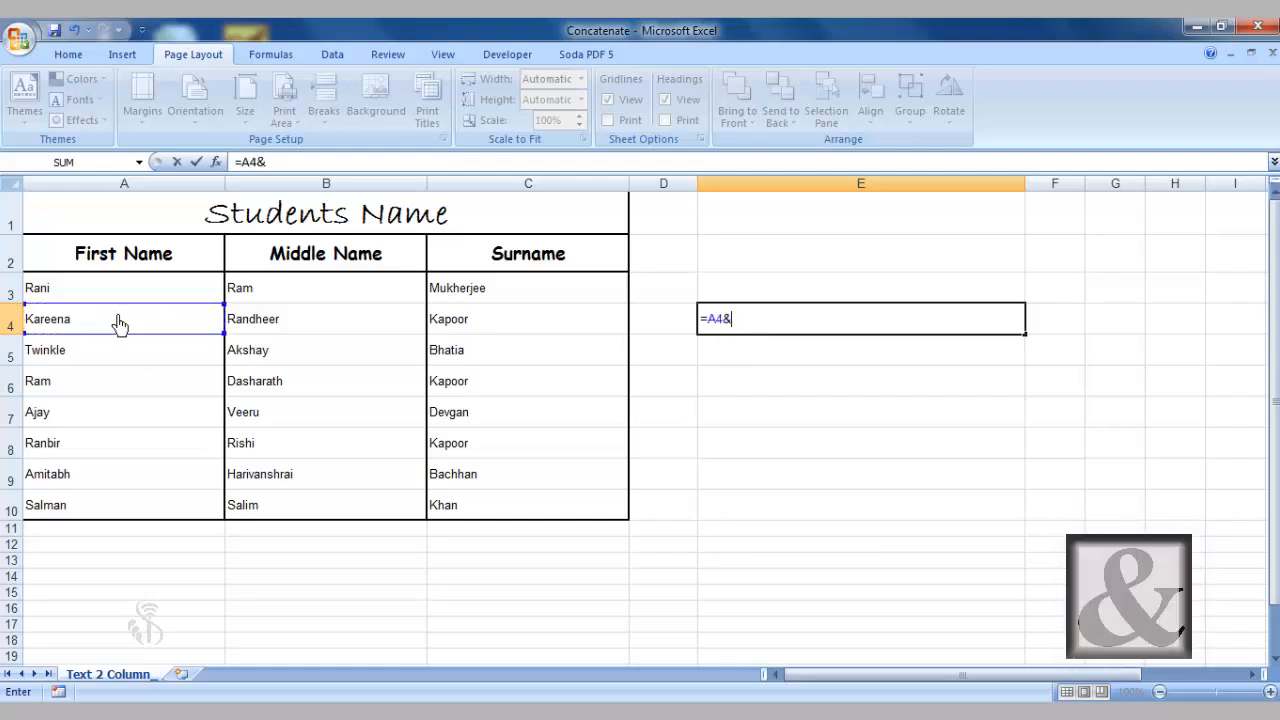
text(")
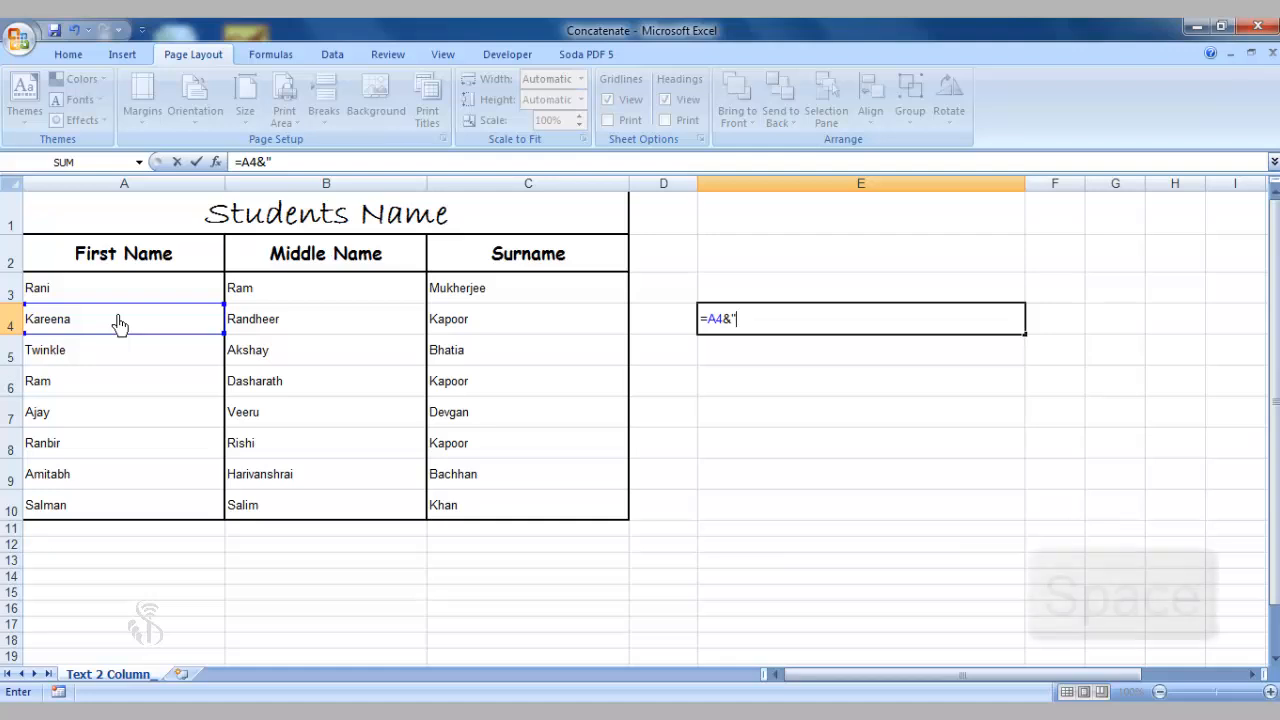
text( ")
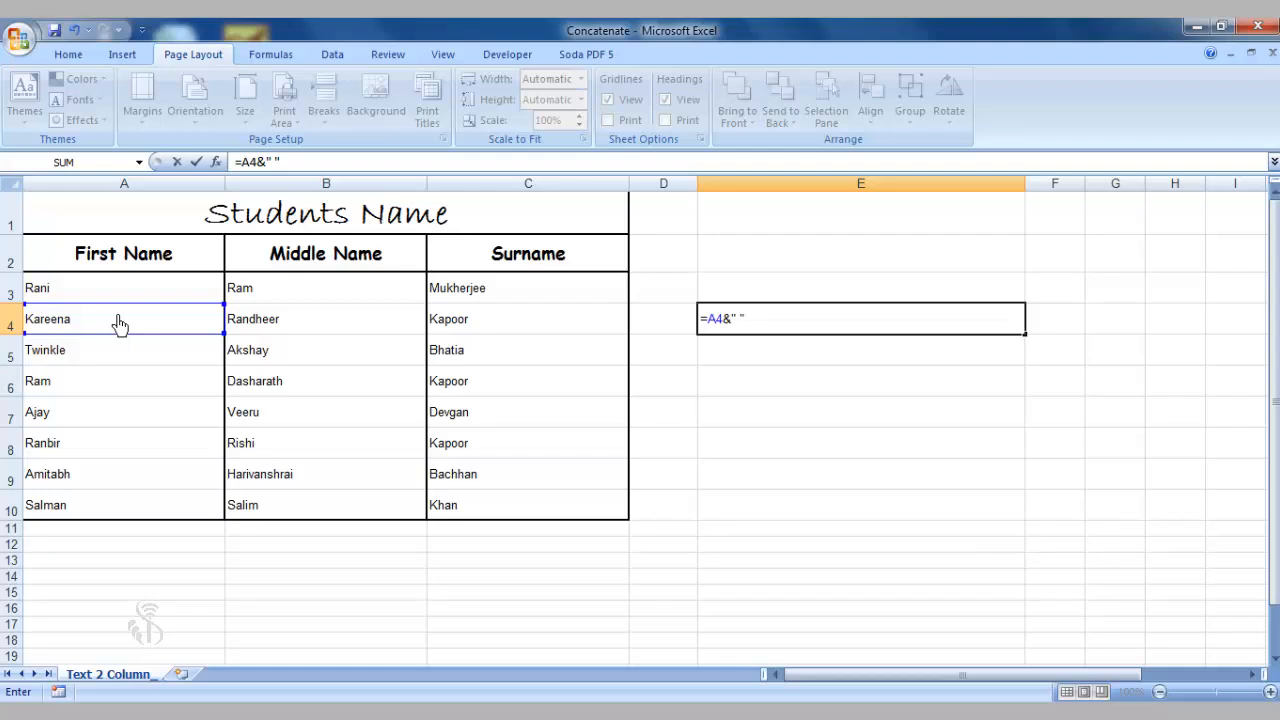
text(&)
click(250, 320)
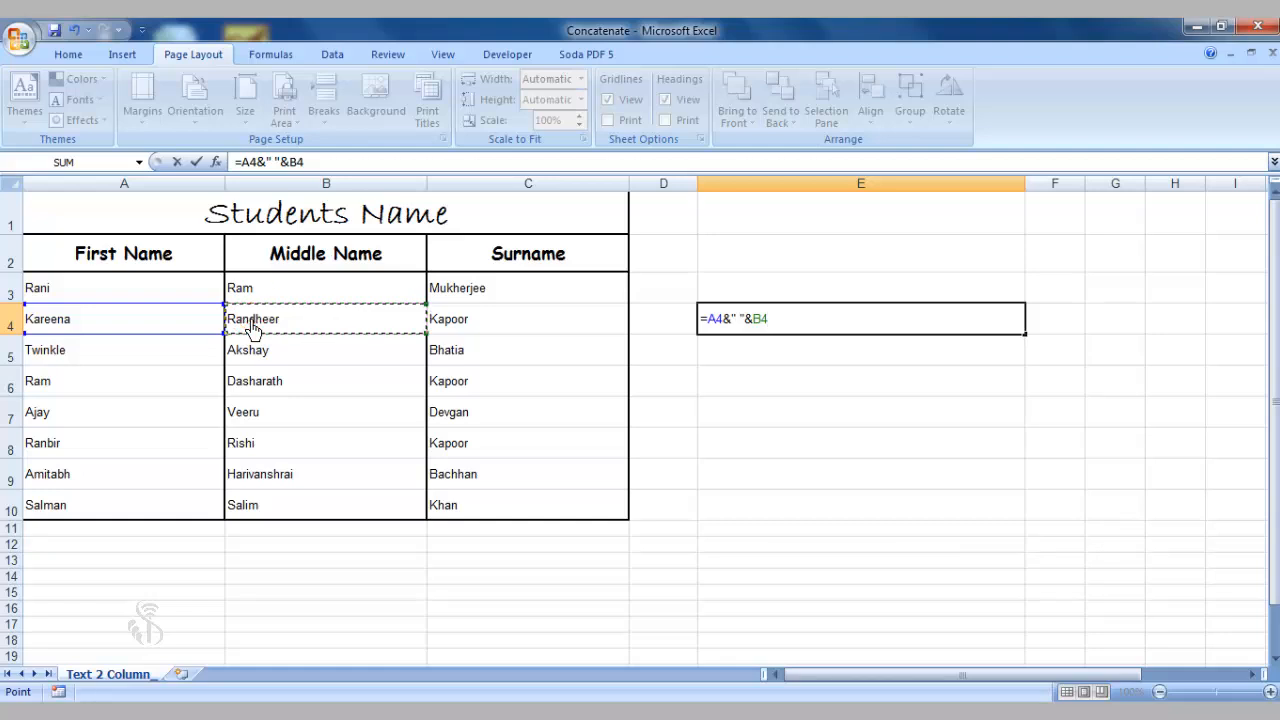
text(&" "&C4)
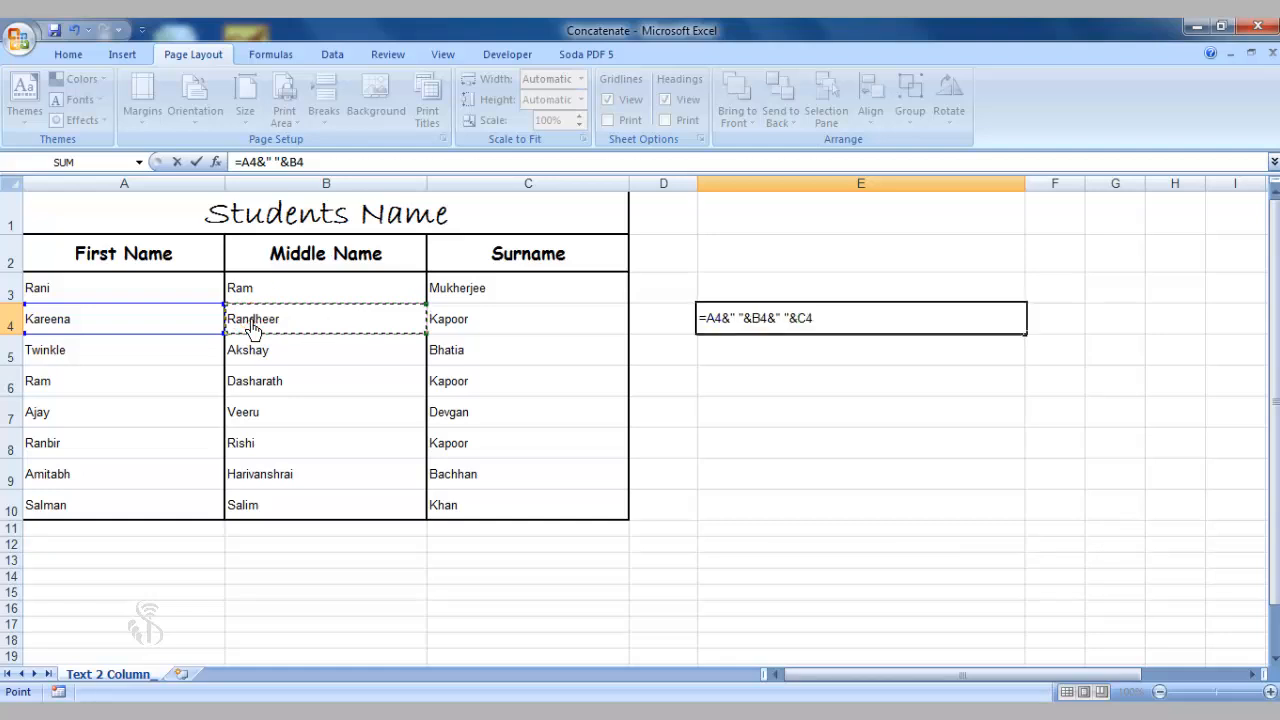
text(&)
text(&)
click(521, 325)
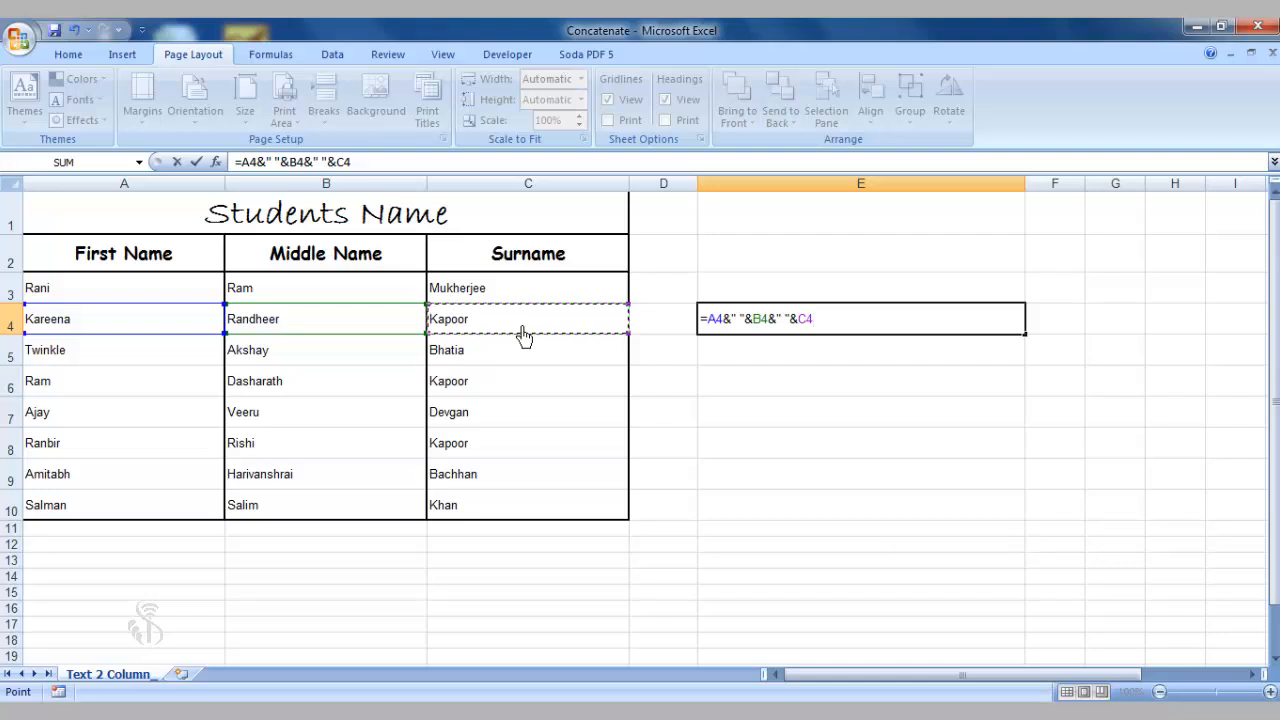
key(Return)
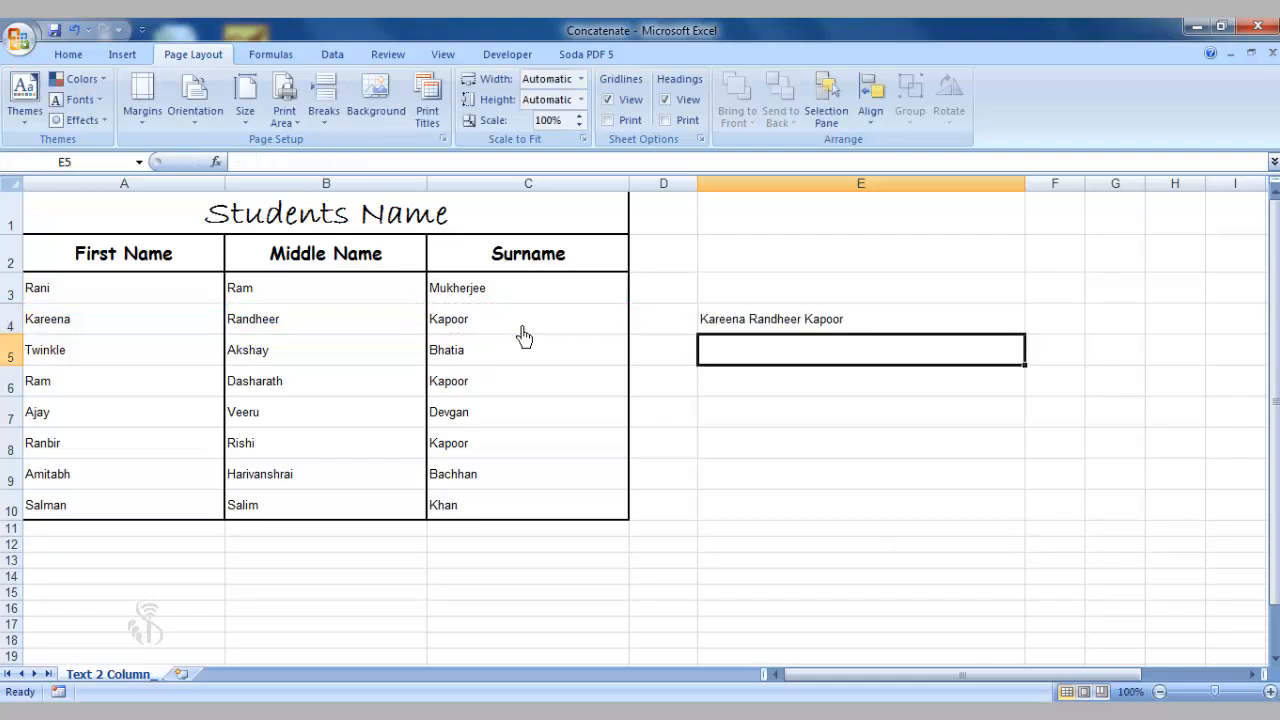